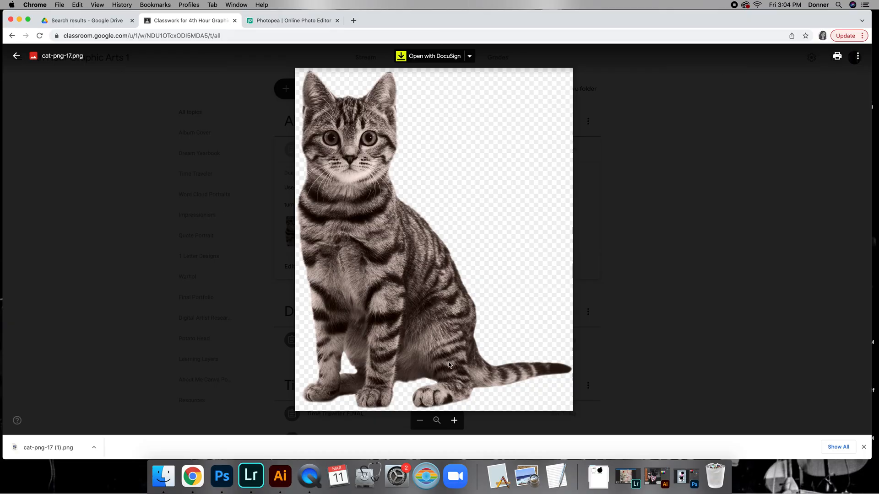
right_click(432, 178)
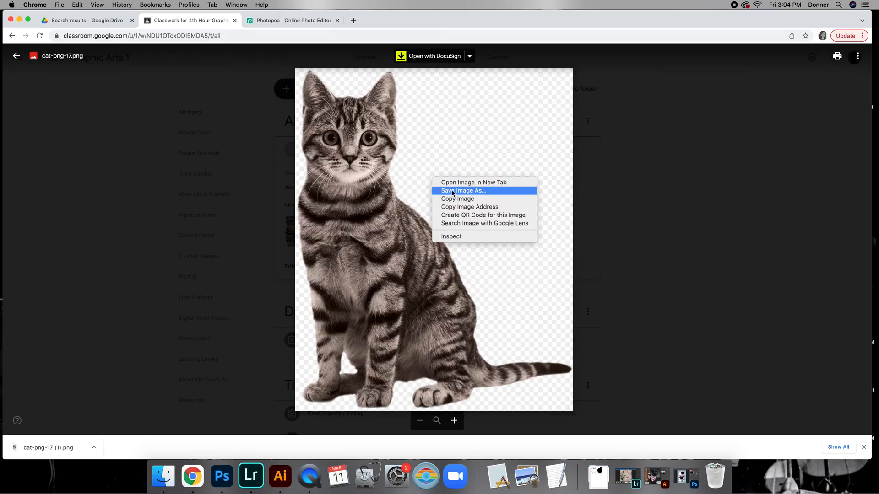
click(641, 184)
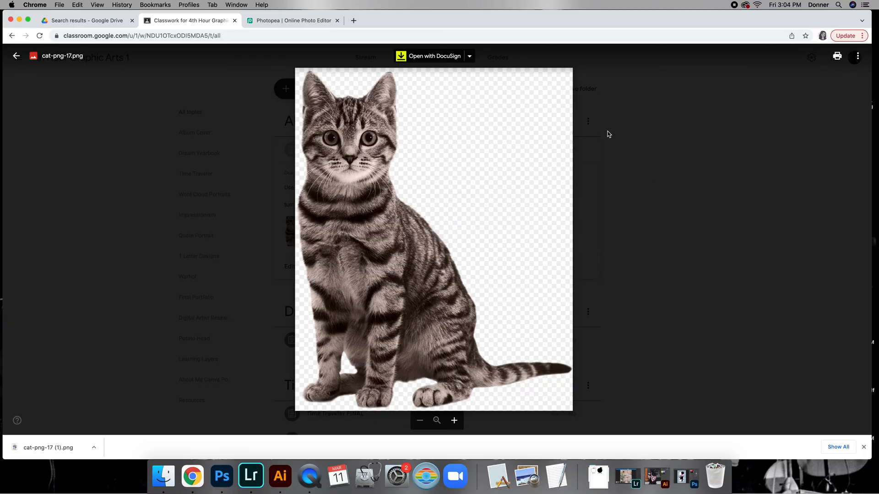
Switch to Photopea and create a new project 5 inches wide and 7 inches high with a white background
click(314, 23)
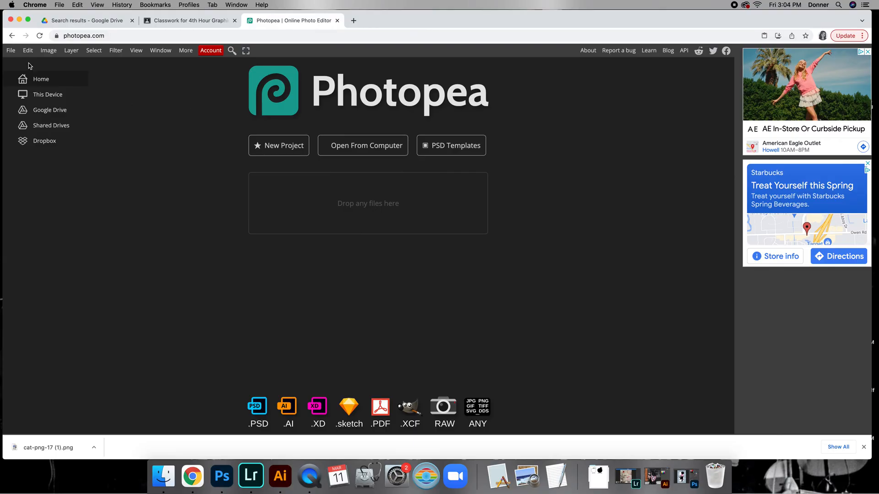
click(10, 50)
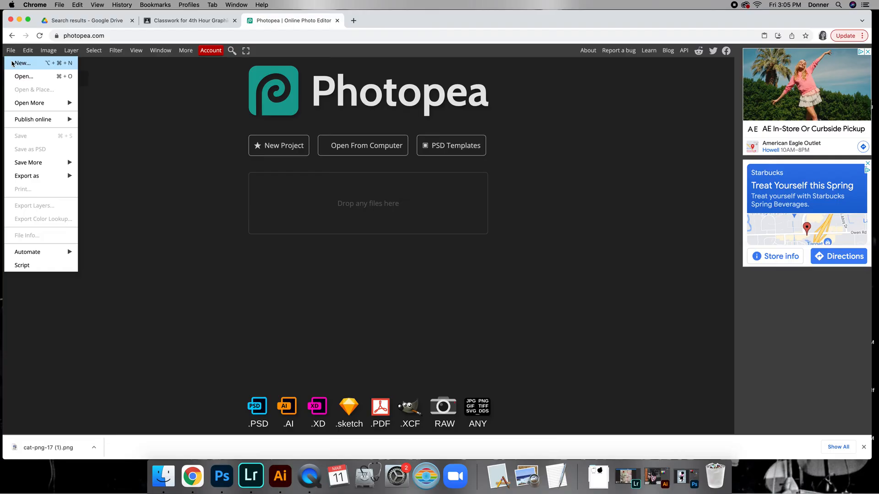
click(21, 63)
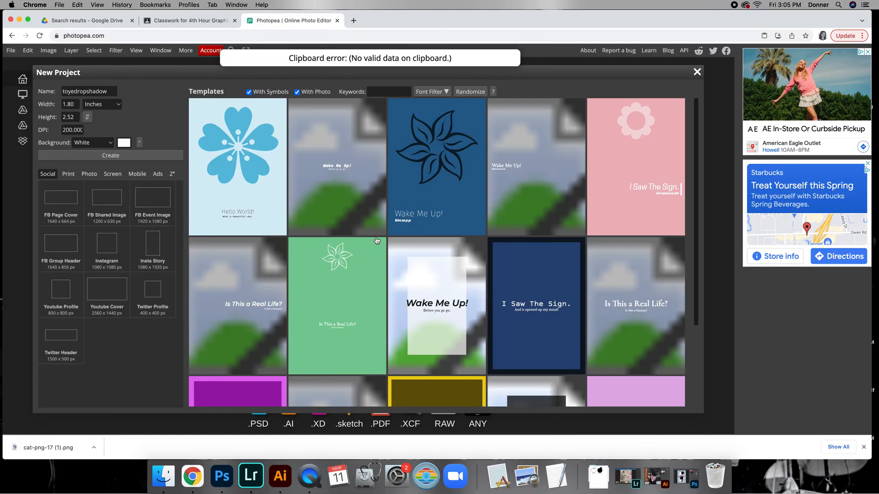
click(109, 105)
click(108, 108)
click(68, 105)
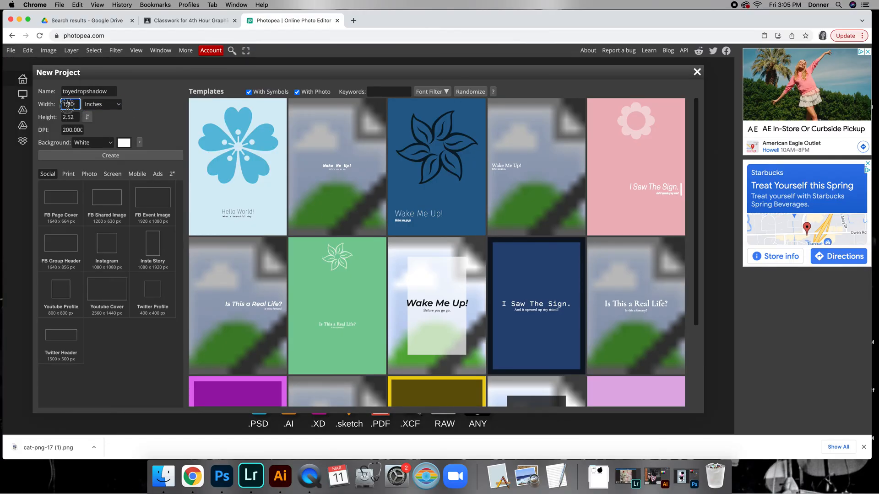
double_click(67, 106)
text(5)
double_click(73, 118)
text(7)
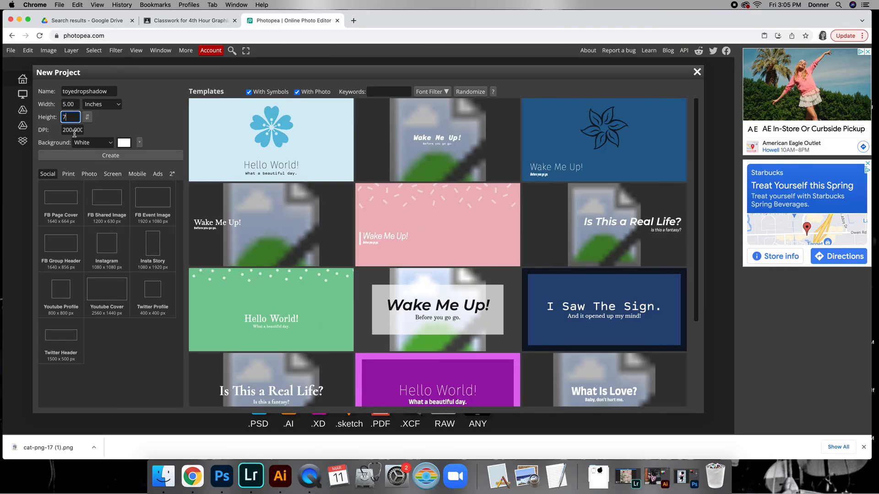
click(76, 92)
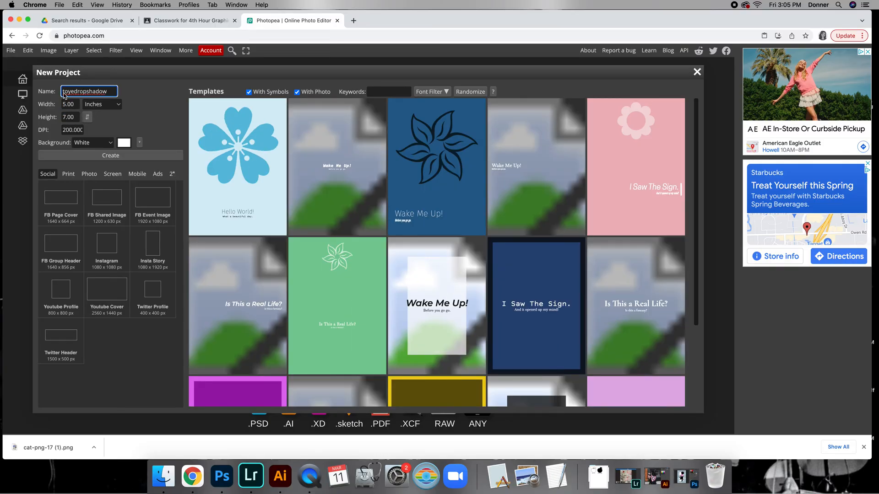
click(113, 155)
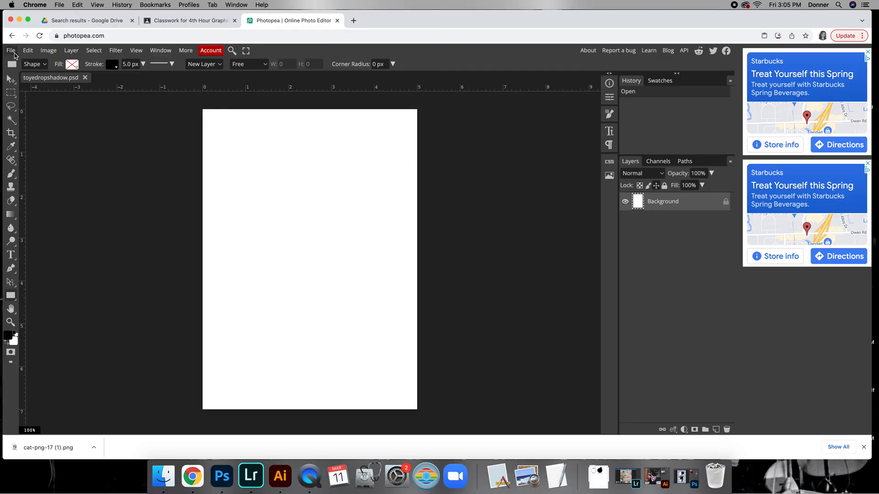
Place the downloaded image cat-png-17 (1).png on the canvas and accept its placement
click(11, 50)
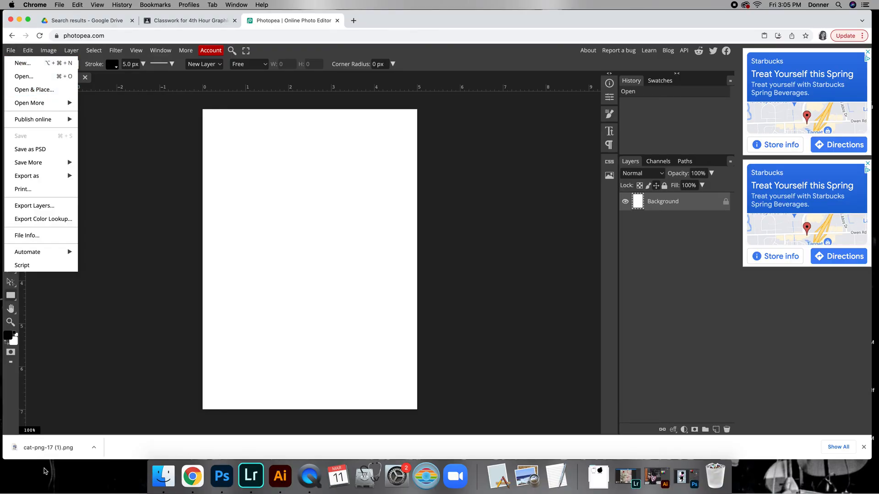
drag(44, 454, 336, 239)
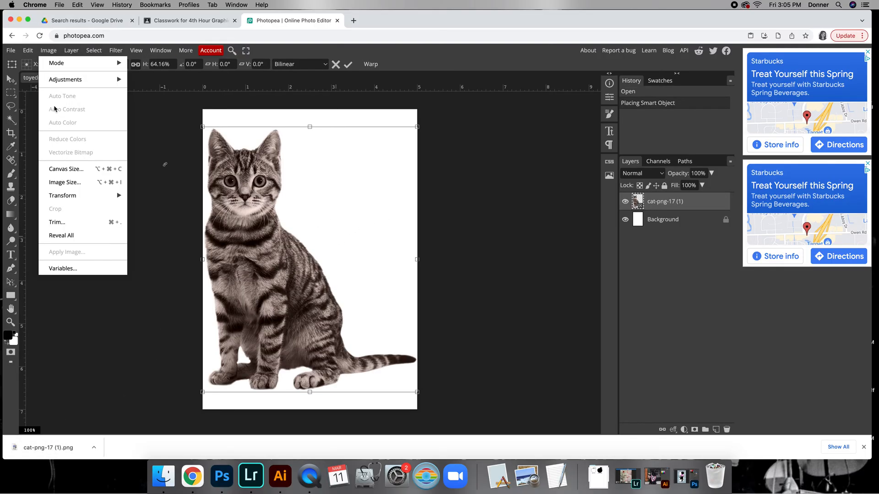
key(Return)
Scale the cat down proportionally to about 31%, centre it on the page, and apply the transform
drag(276, 276, 311, 276)
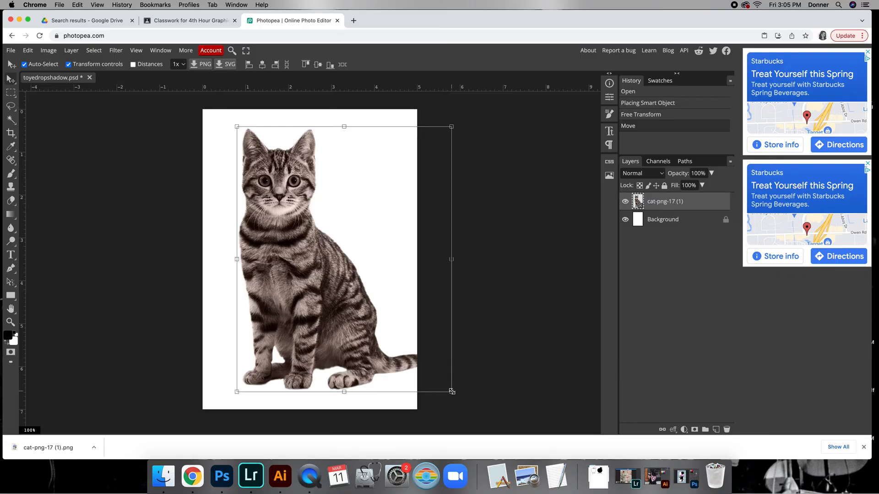
drag(452, 392, 342, 280)
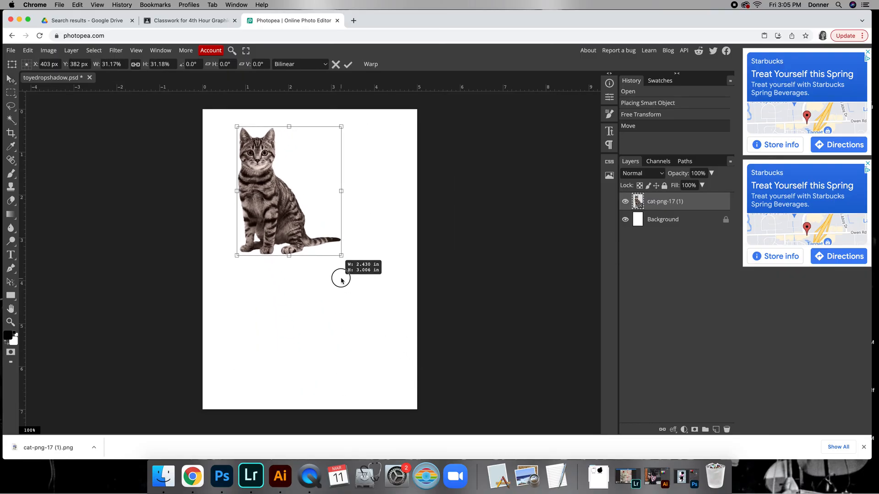
drag(277, 203, 294, 273)
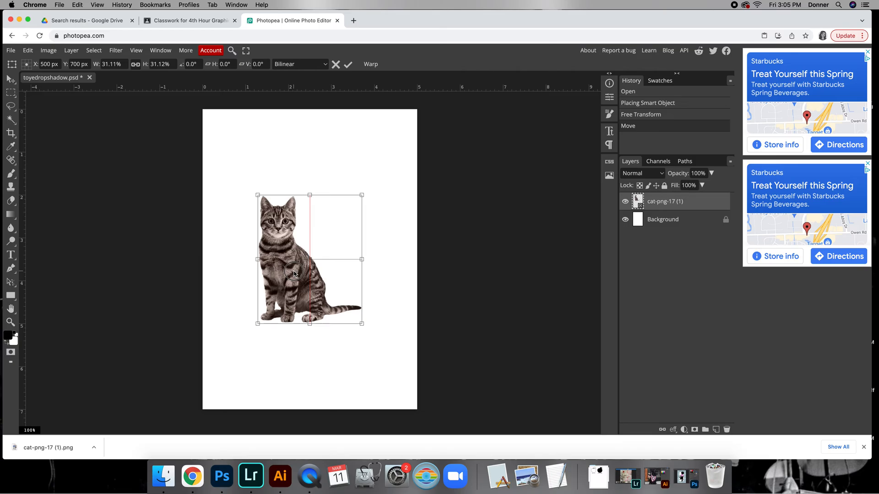
drag(293, 274, 294, 274)
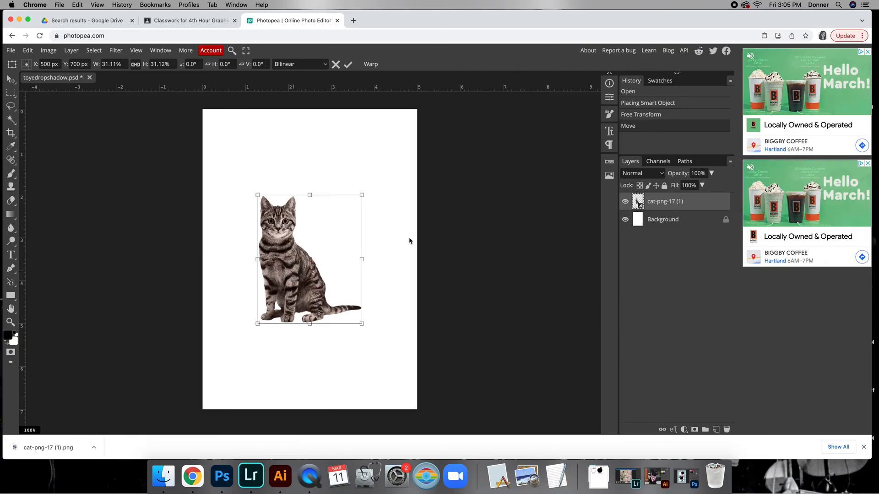
click(349, 65)
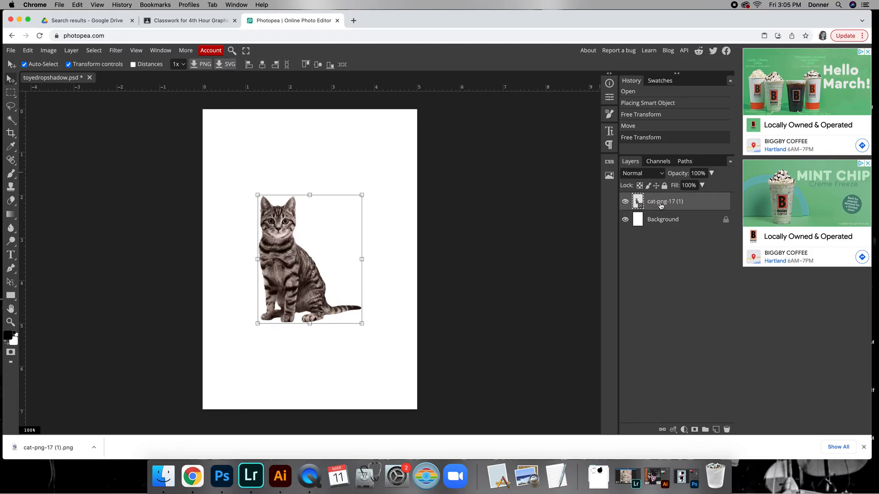
Rasterize the cat layer and add a Drop Shadow effect to it
right_click(661, 205)
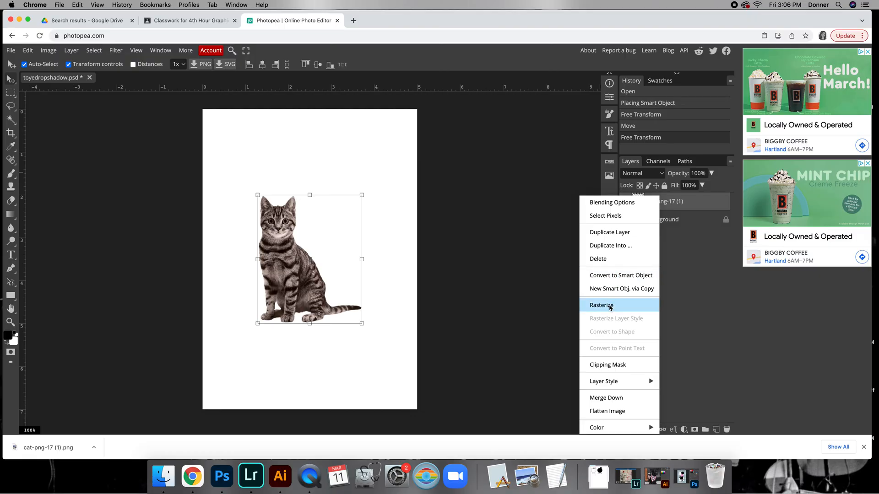
click(609, 306)
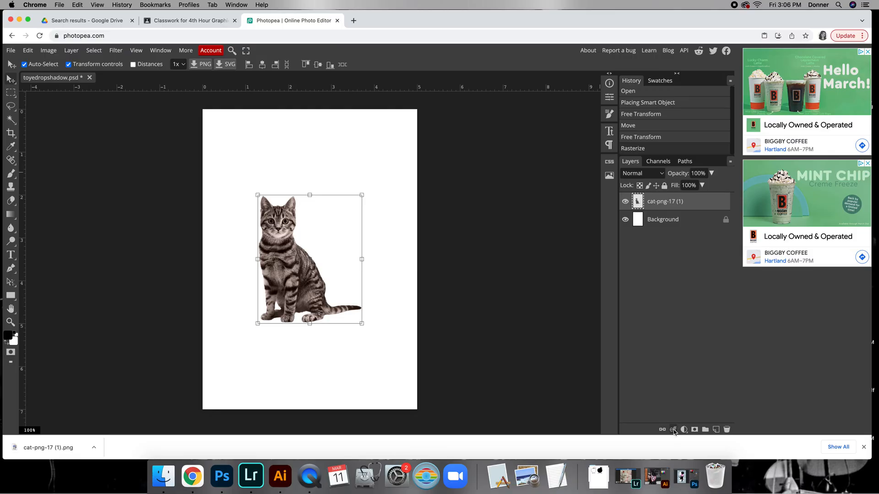
click(864, 447)
click(673, 454)
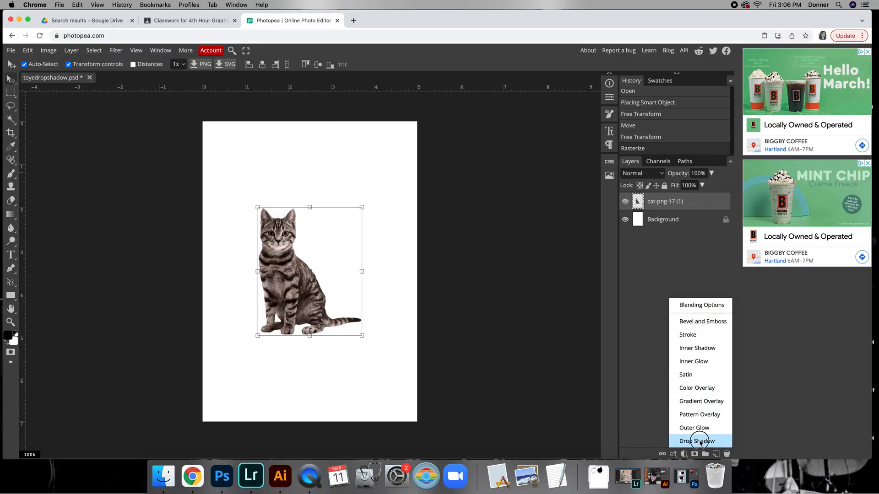
click(696, 441)
drag(600, 271, 545, 113)
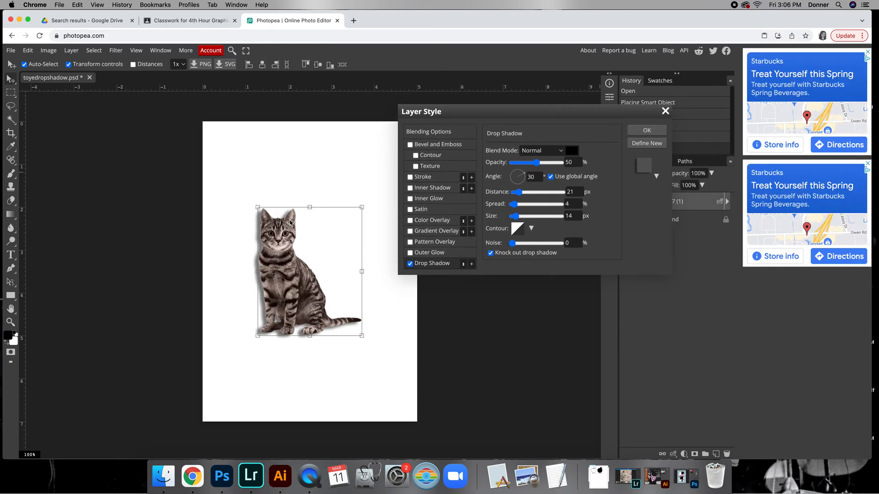
Apply the drop shadow with Normal blend mode, 42% opacity, -150° angle, 37 px distance, 0% spread and 15 px size
click(562, 153)
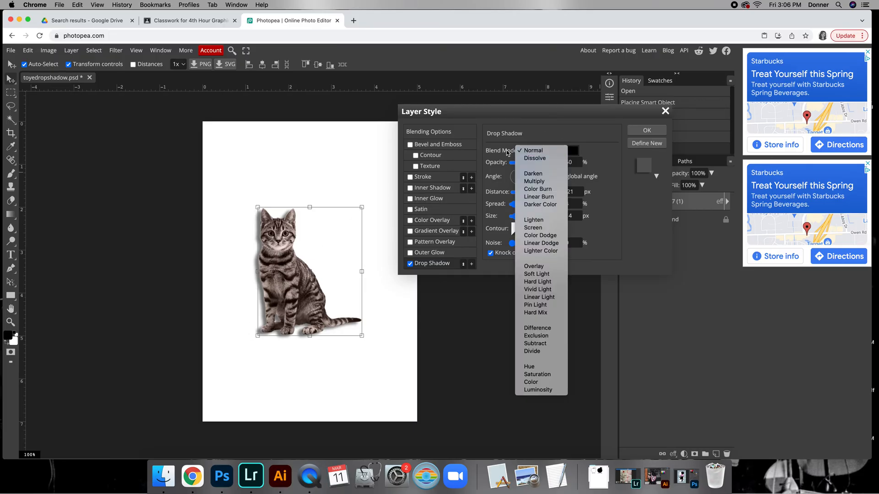
click(543, 151)
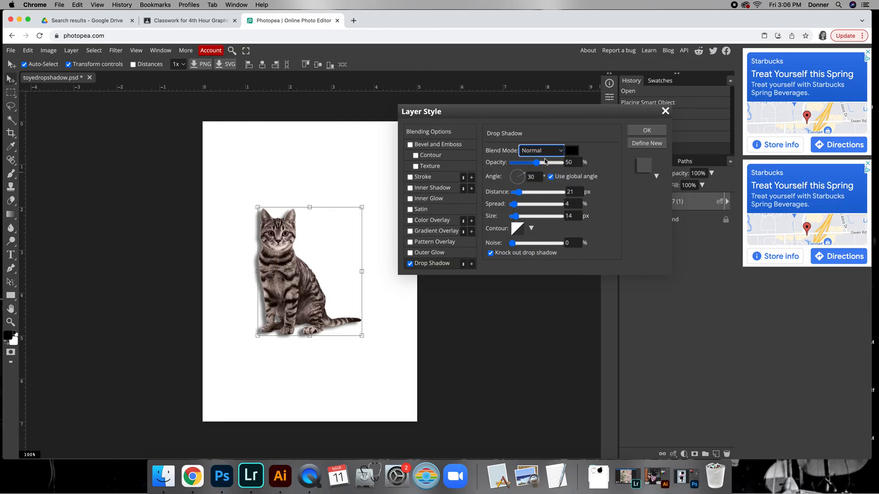
drag(538, 165, 506, 183)
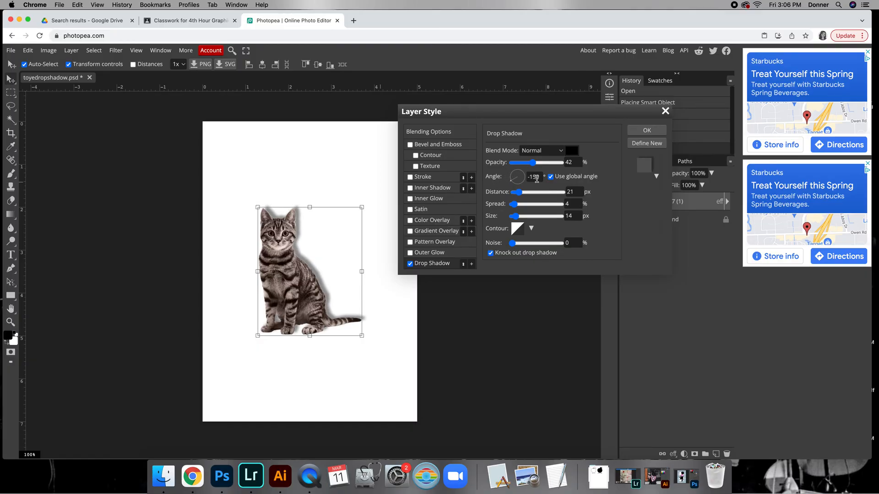
drag(517, 193, 509, 245)
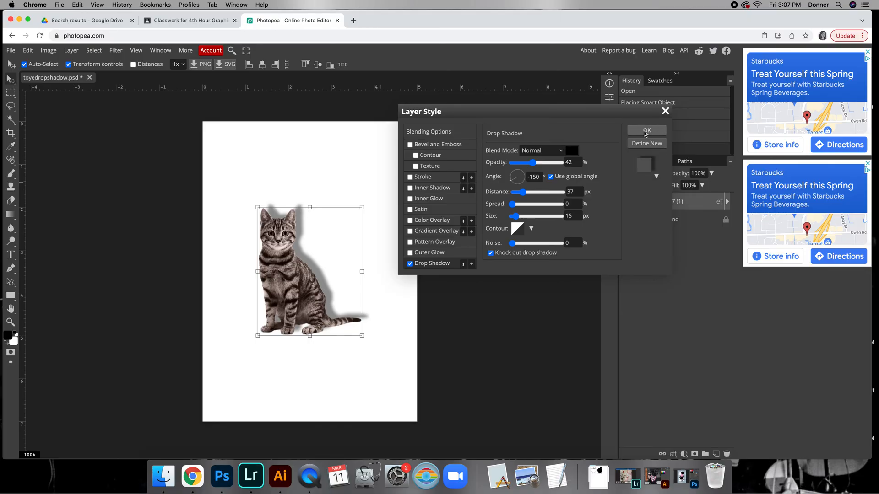
click(646, 132)
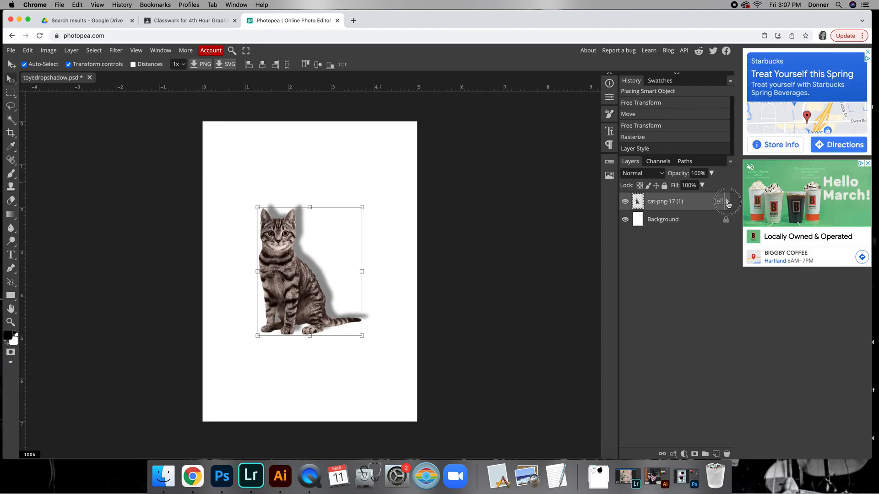
Reopen the cat layer's Drop Shadow effect and increase its spread and distance
click(727, 203)
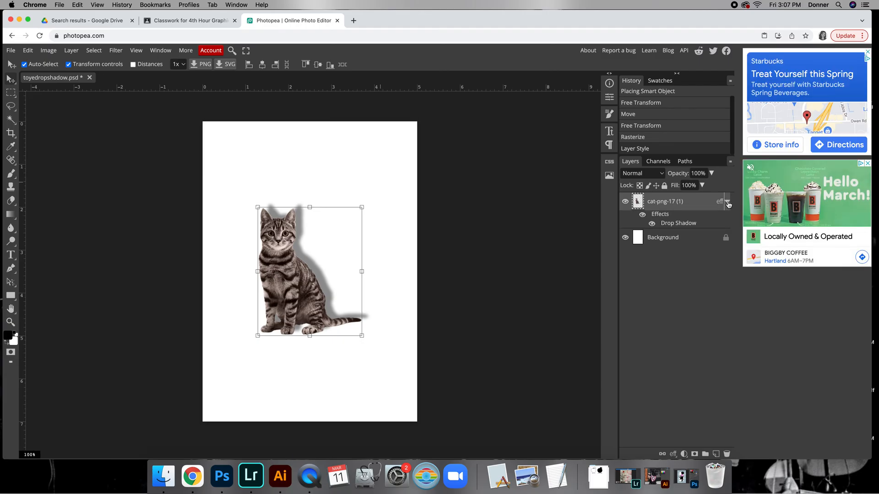
double_click(678, 224)
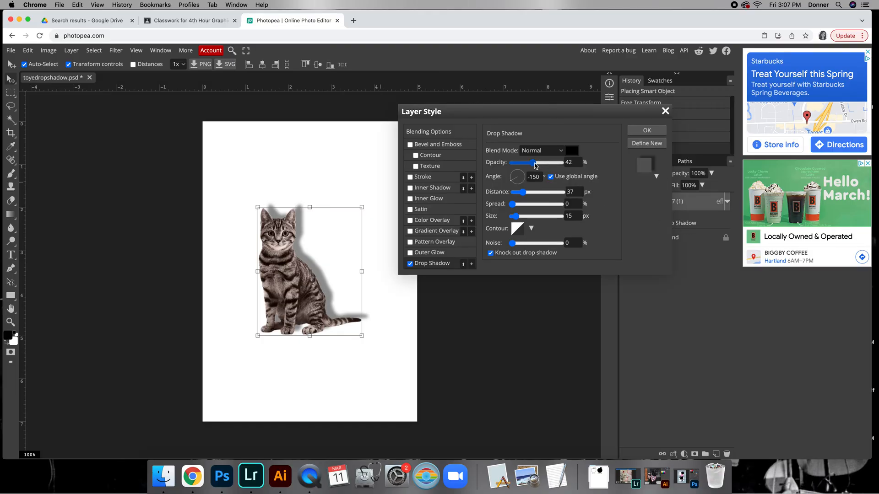
mouse_move(513, 205)
mouse_down()
mouse_move(523, 207)
mouse_move(533, 193)
mouse_move(526, 196)
mouse_up()
click(639, 130)
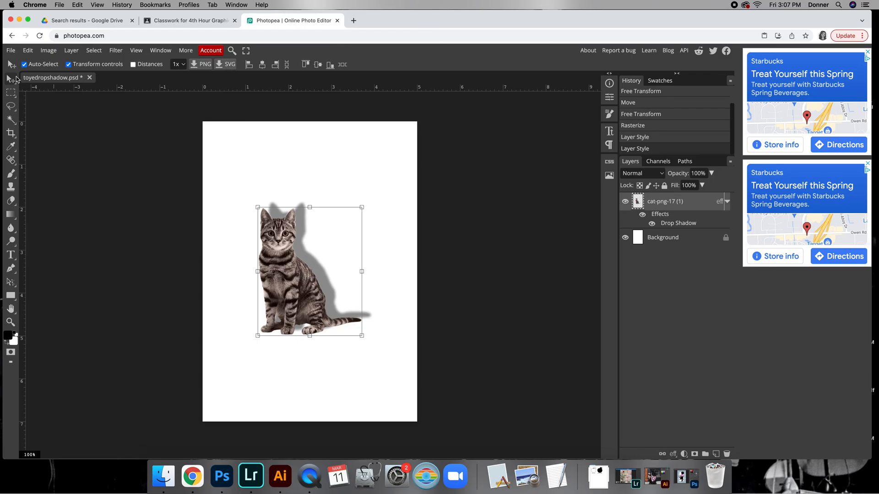
Draw an unfilled rectangle around the cat with an 8 px stroke, about 4.3 inches wide and 4.1 inches high
click(11, 295)
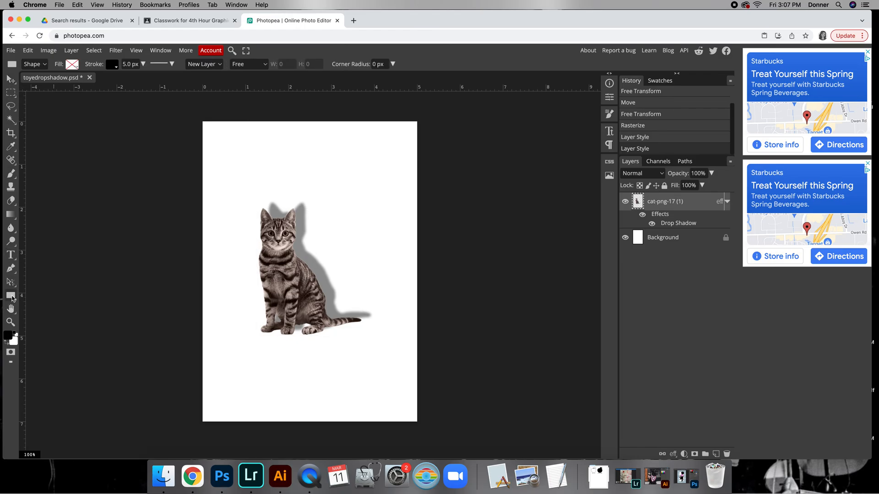
click(74, 66)
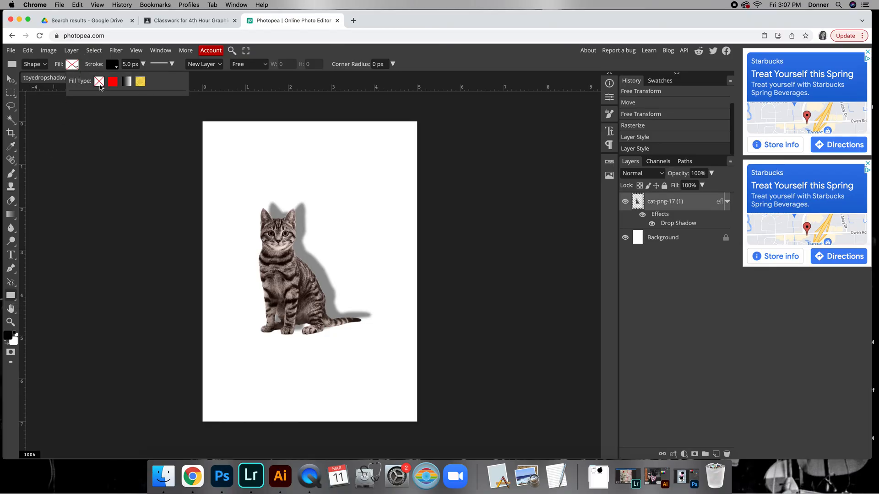
click(113, 65)
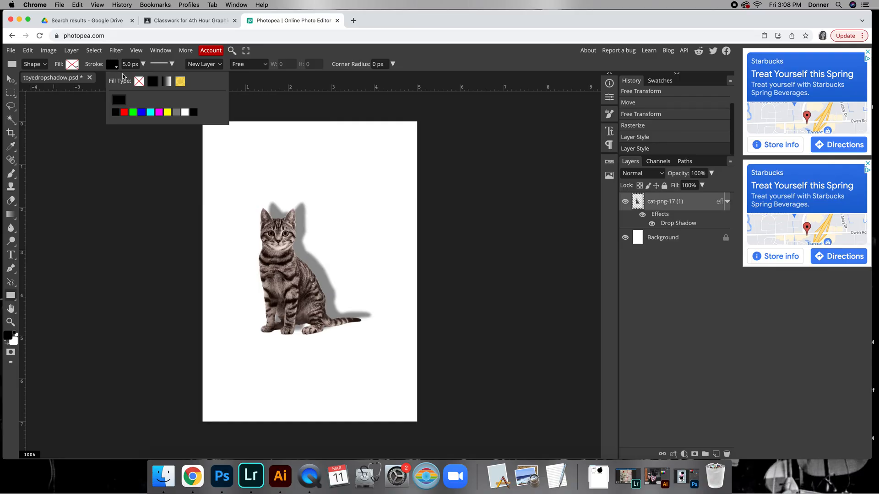
click(118, 101)
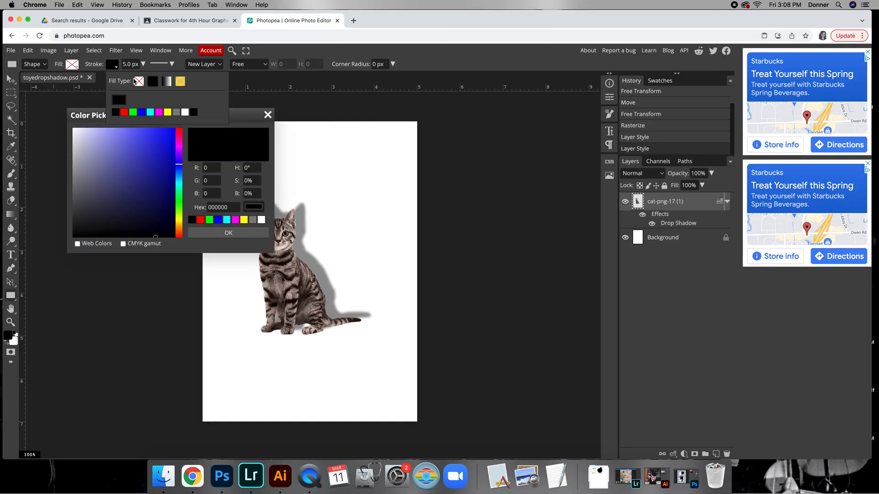
click(131, 65)
click(267, 114)
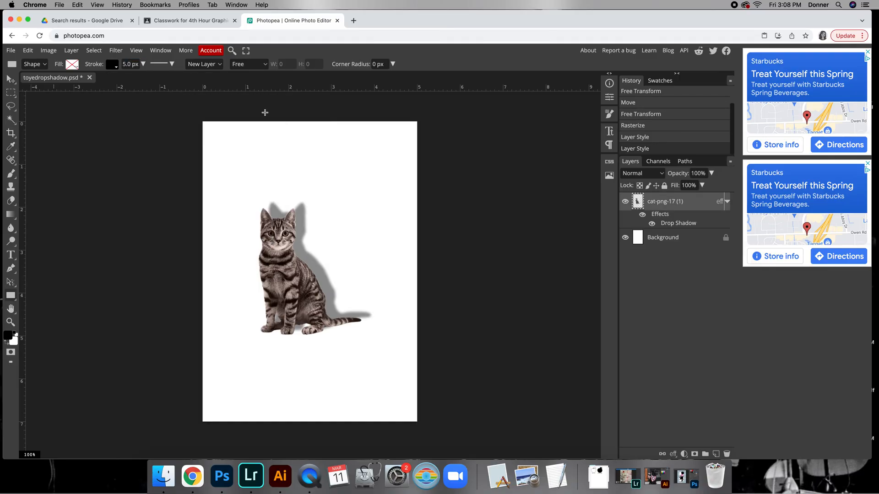
click(129, 63)
text(8)
key(Return)
drag(219, 183, 403, 356)
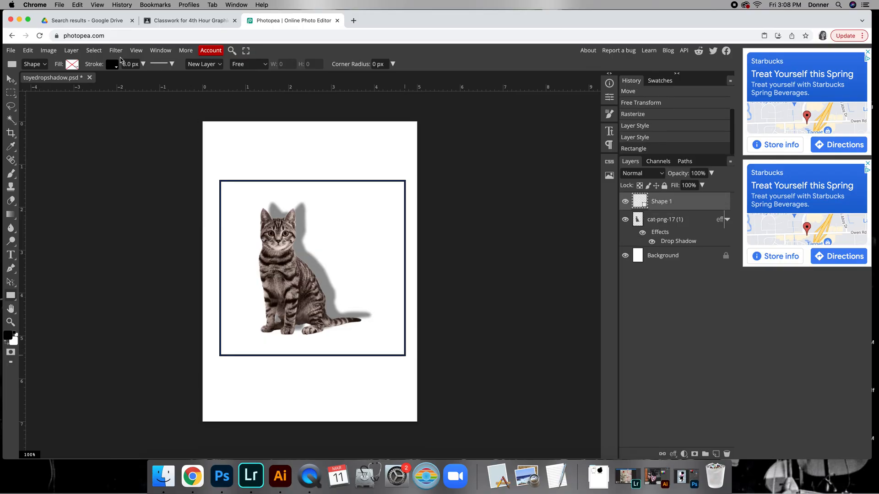
Set the rectangle's stroke width to 8 px
click(134, 64)
triple_click(130, 64)
text(8)
key(Return)
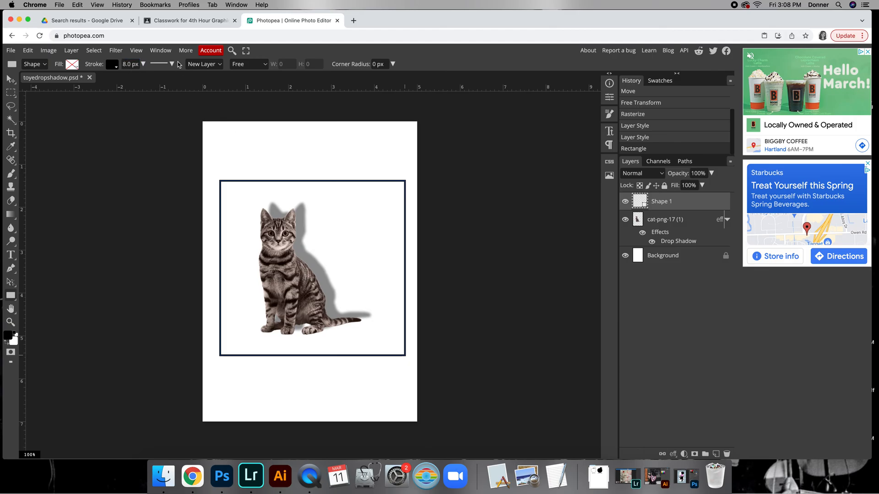
Move the rectangular frame to the centre of the page around the cat and rasterize its layer
click(10, 78)
click(376, 236)
click(363, 180)
mouse_move(355, 185)
mouse_down()
mouse_move(333, 183)
mouse_move(354, 188)
mouse_up()
right_click(654, 207)
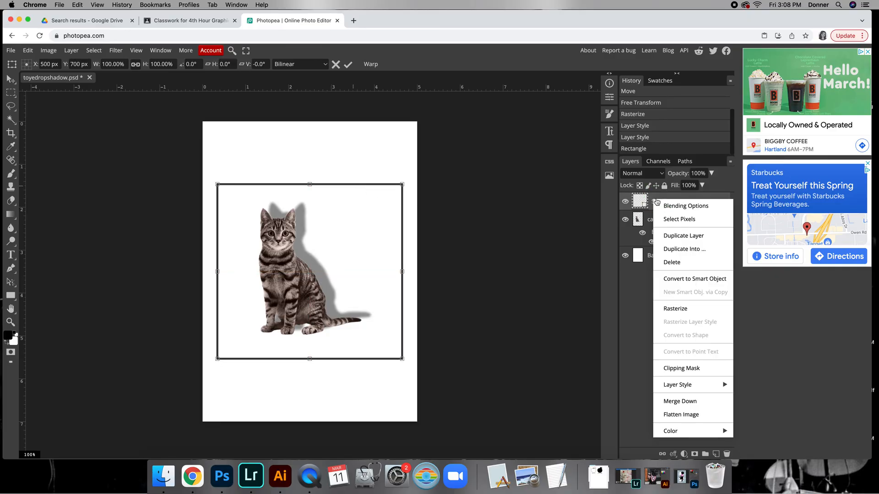
click(684, 307)
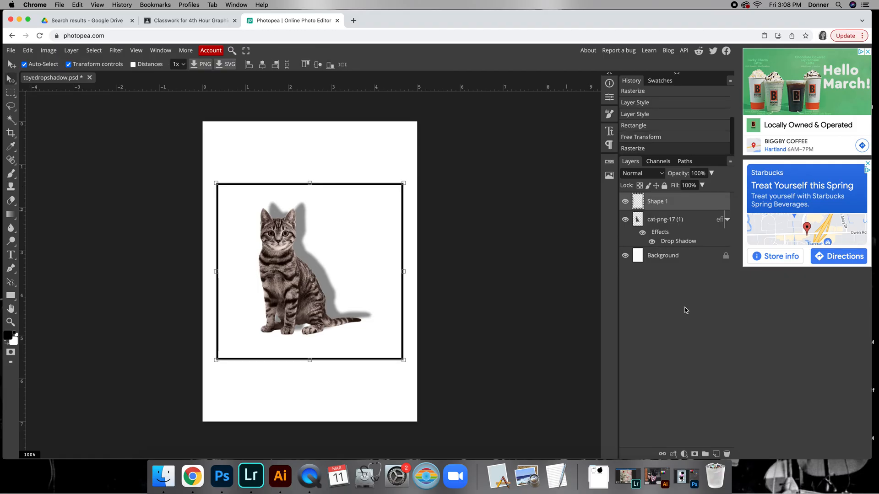
Add an Outer Glow effect to the frame layer, keeping the canvas visible beside its settings
click(674, 455)
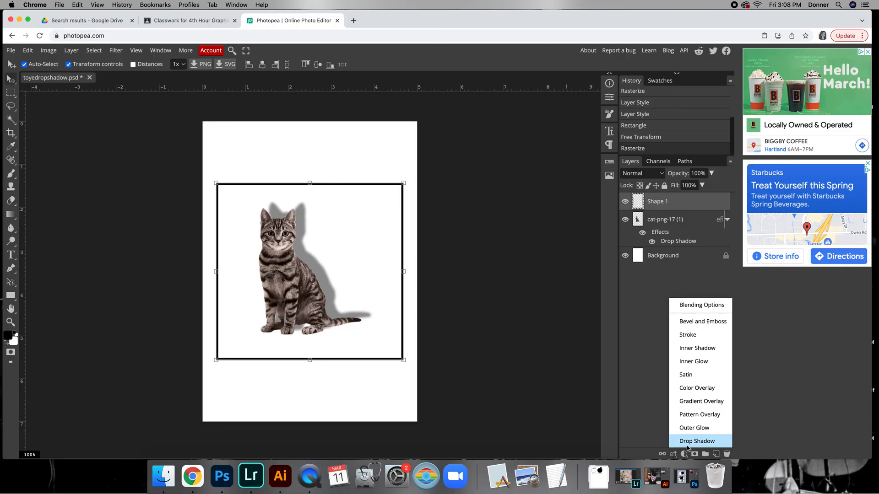
click(694, 429)
drag(499, 114, 543, 89)
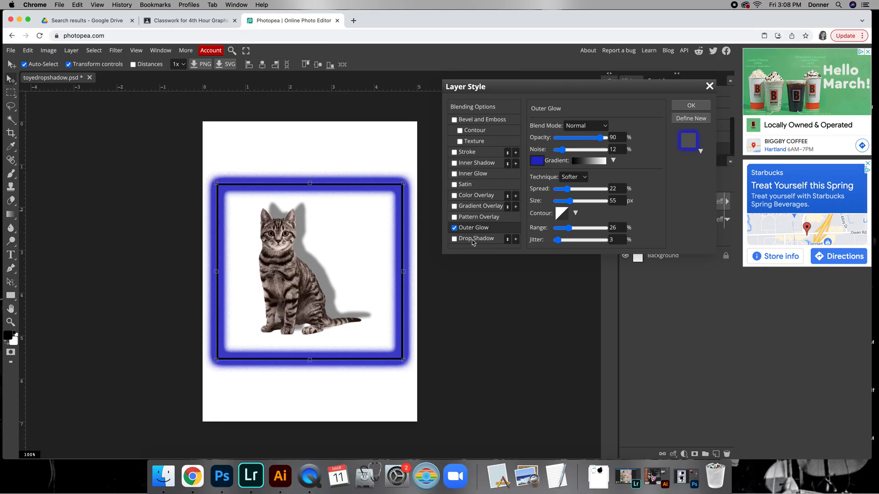
Try adding a Drop Shadow to the frame alongside its outer glow
click(460, 241)
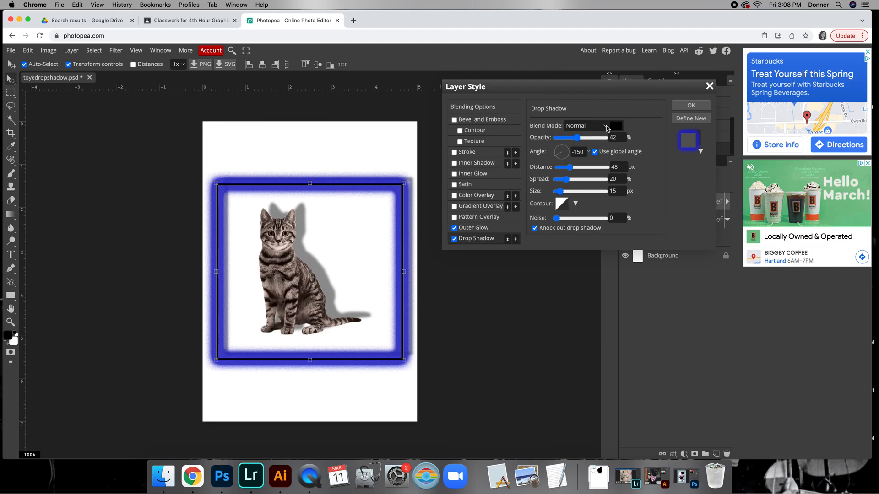
click(455, 239)
click(472, 230)
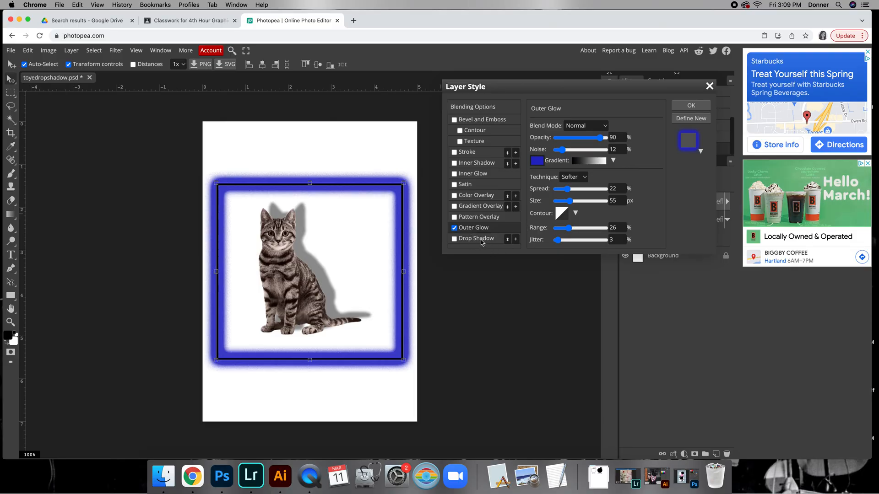
Set the frame's outer glow to 54% opacity, 0% noise and yellow (ffff00)
click(597, 130)
click(595, 127)
drag(602, 138, 555, 159)
click(538, 161)
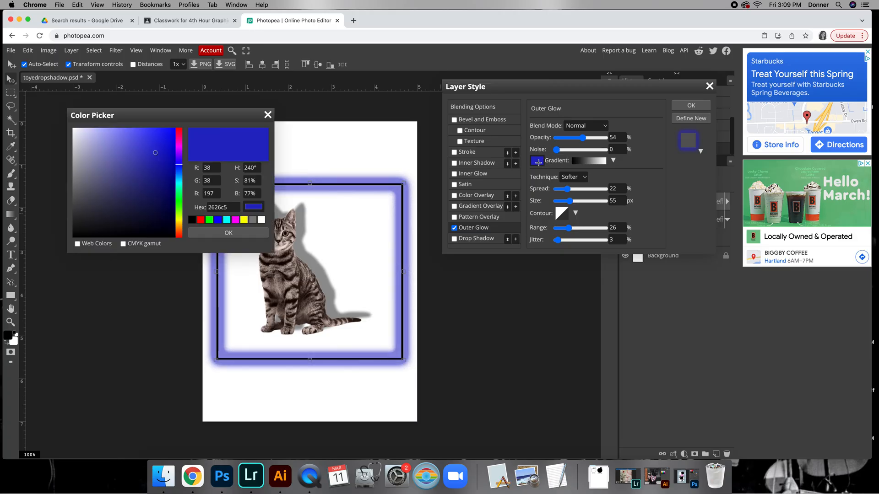
click(236, 221)
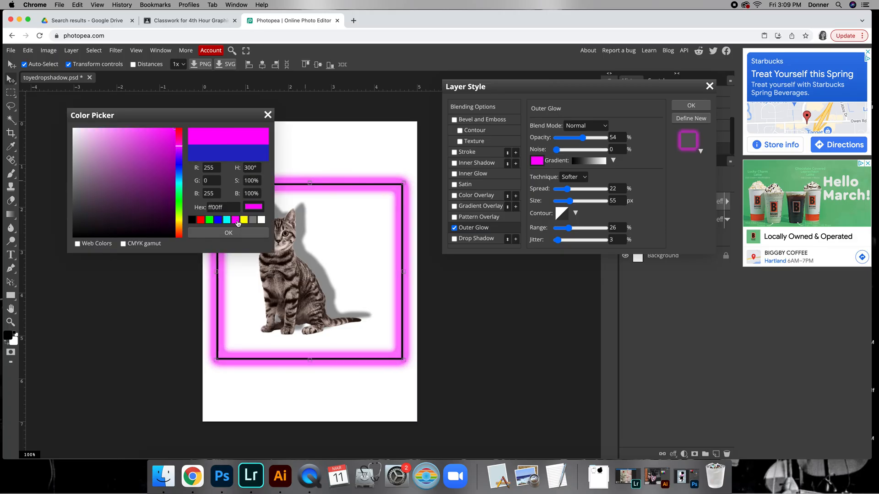
click(245, 221)
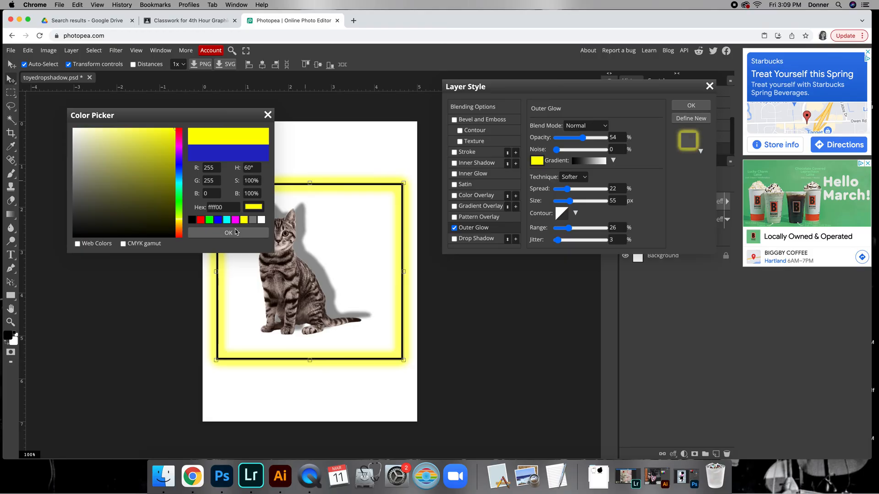
click(229, 234)
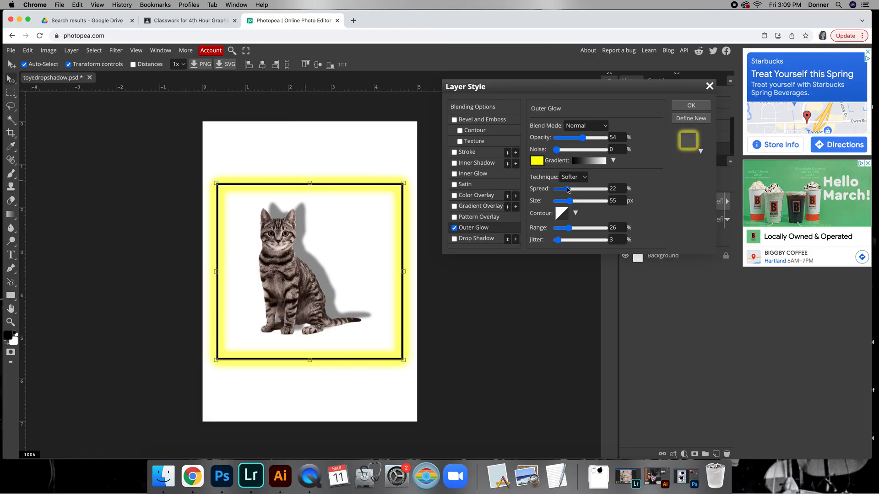
Apply the outer glow with 1% spread, 7 px size, 1% range and 12% jitter
drag(568, 189, 557, 191)
drag(570, 201, 563, 242)
click(688, 106)
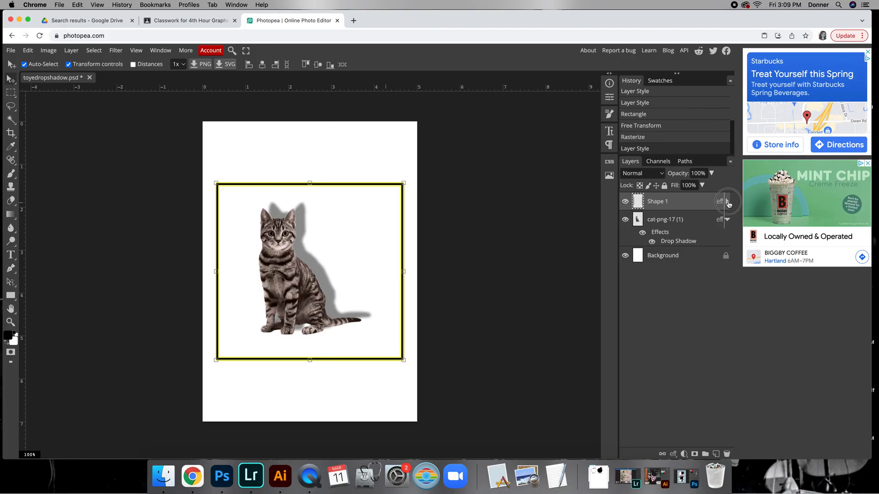
Expand the frame layer's effects and reopen the Outer Glow settings to review them without changes
click(728, 202)
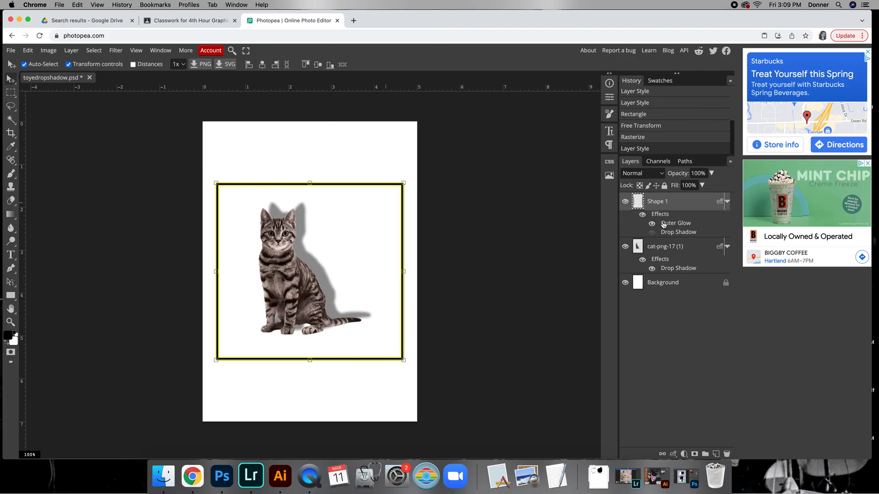
double_click(676, 224)
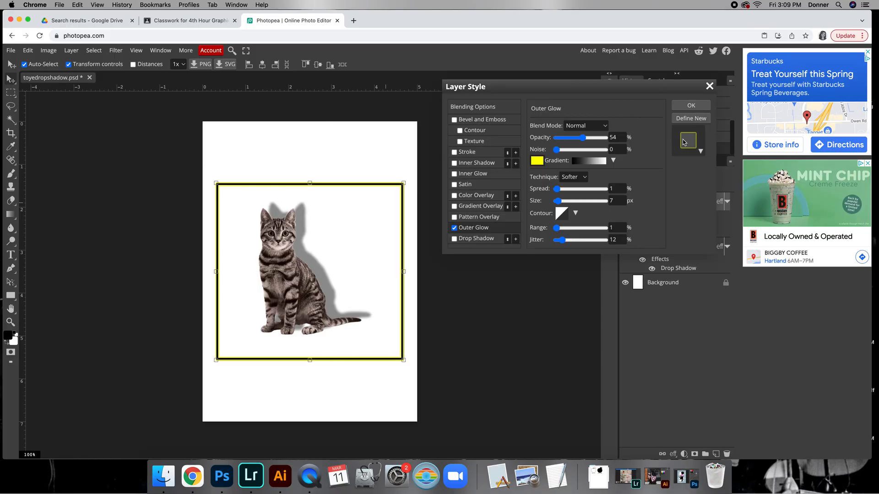
click(709, 87)
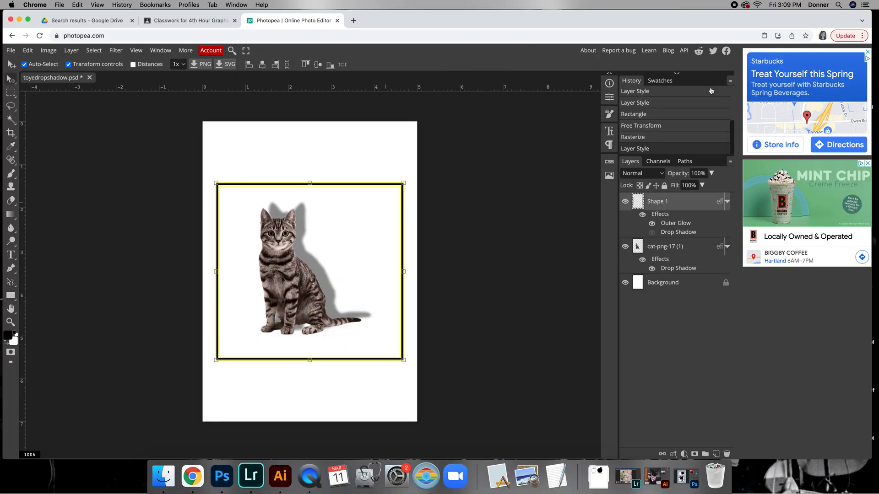
Look over the available layer effects and export formats, and switch to the Google Classroom page
click(677, 455)
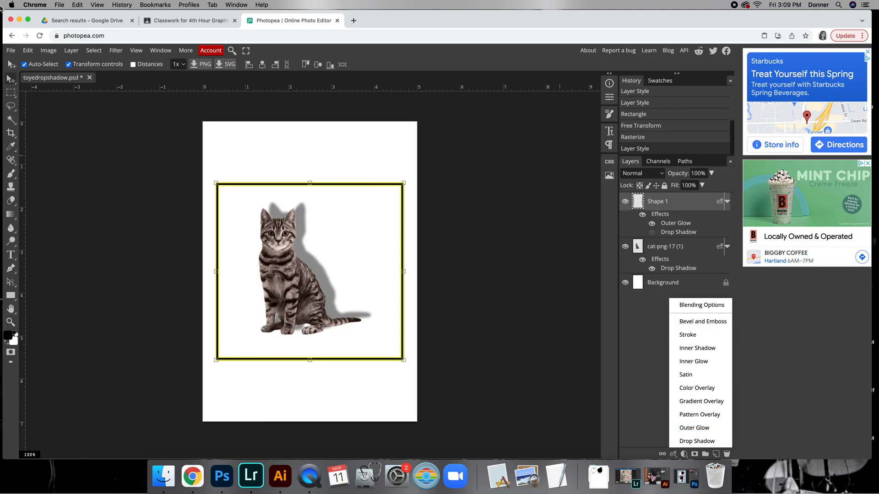
click(11, 50)
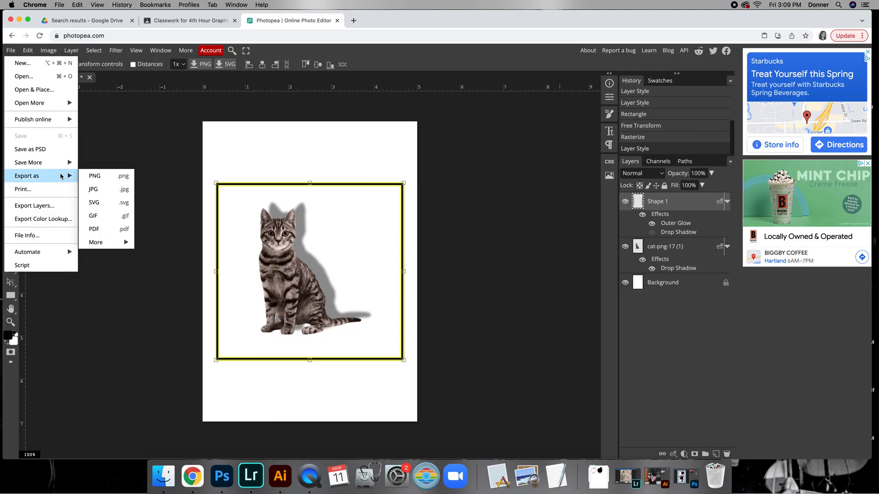
click(174, 22)
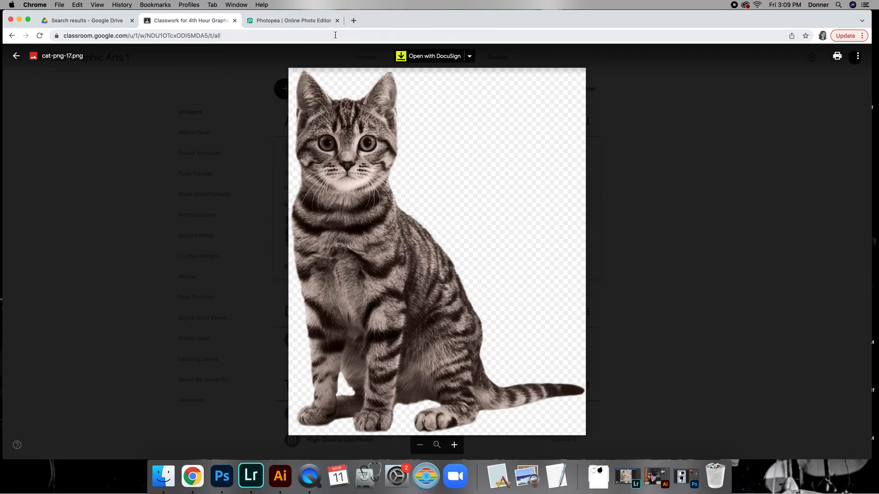